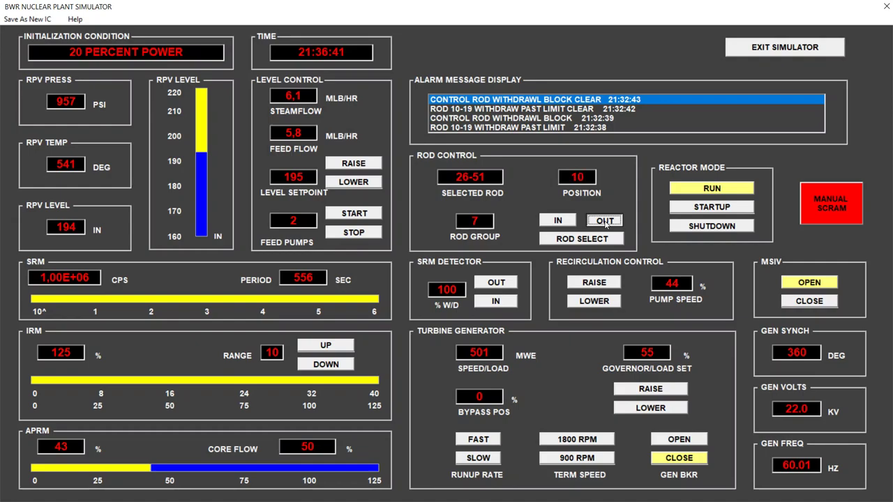
Withdraw control rod 26-51 further out from position 10
click(605, 222)
click(605, 222)
click(604, 222)
click(604, 221)
click(604, 222)
click(605, 221)
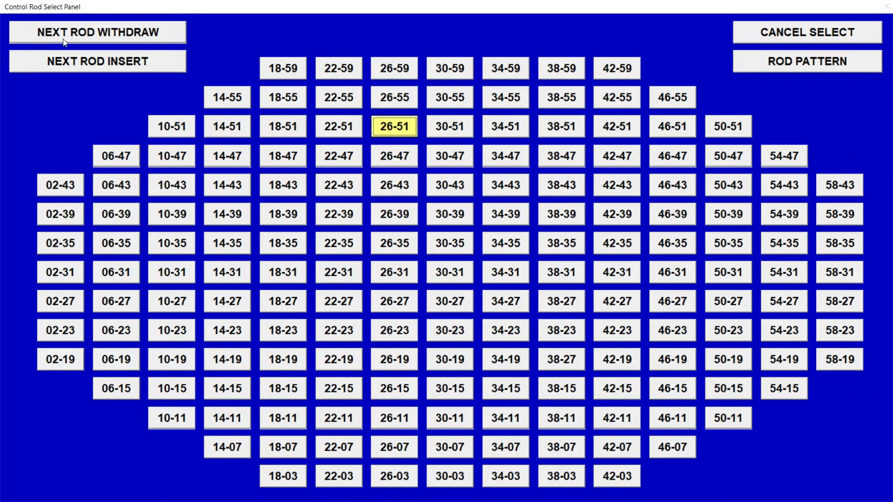
Select the next rod in the withdrawal sequence, 18-43, and withdraw it to position 16
click(65, 39)
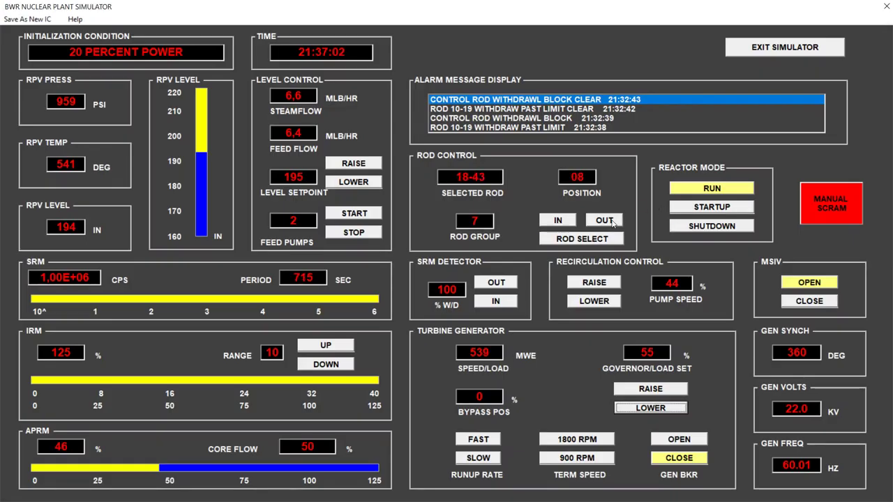
click(604, 220)
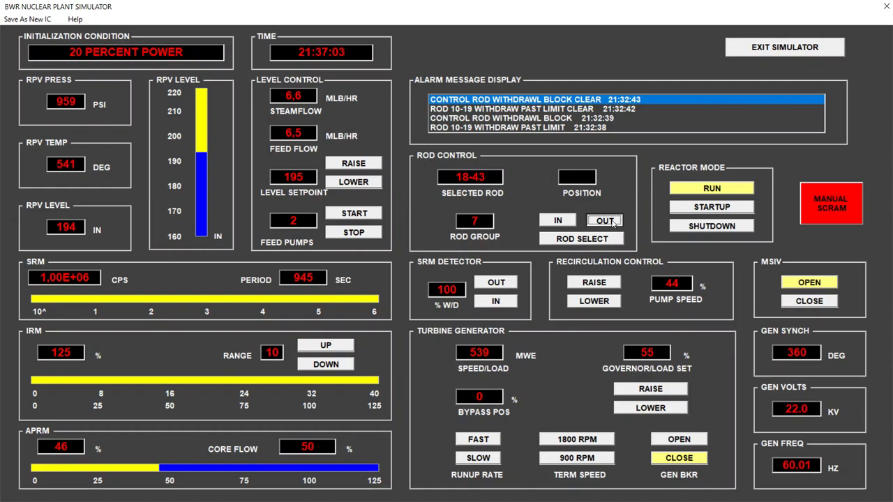
click(604, 220)
click(604, 220)
click(604, 220)
click(612, 222)
click(613, 222)
click(612, 222)
click(612, 221)
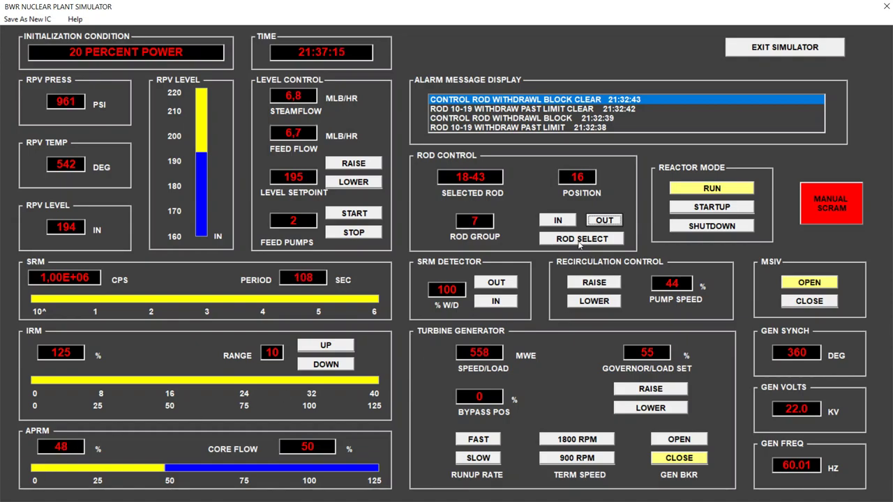
Select the next rod in the withdrawal sequence, 10-35, and withdraw it to its limit of 16
click(579, 239)
click(137, 34)
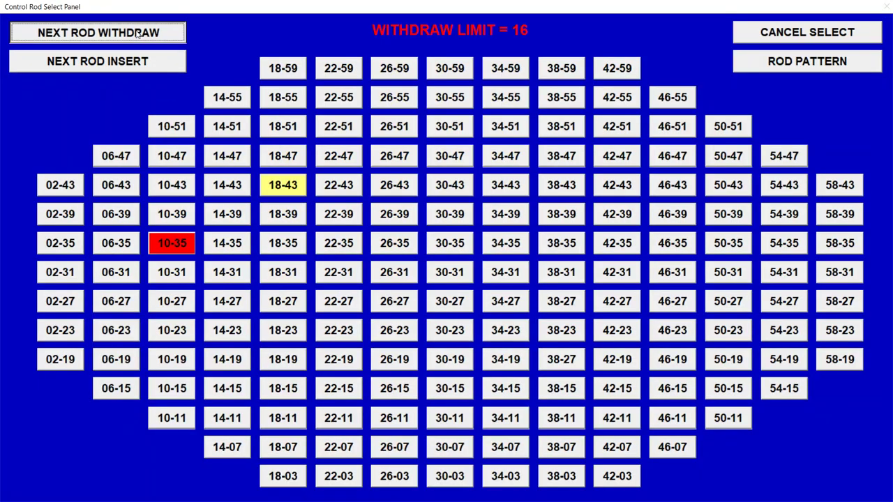
click(174, 244)
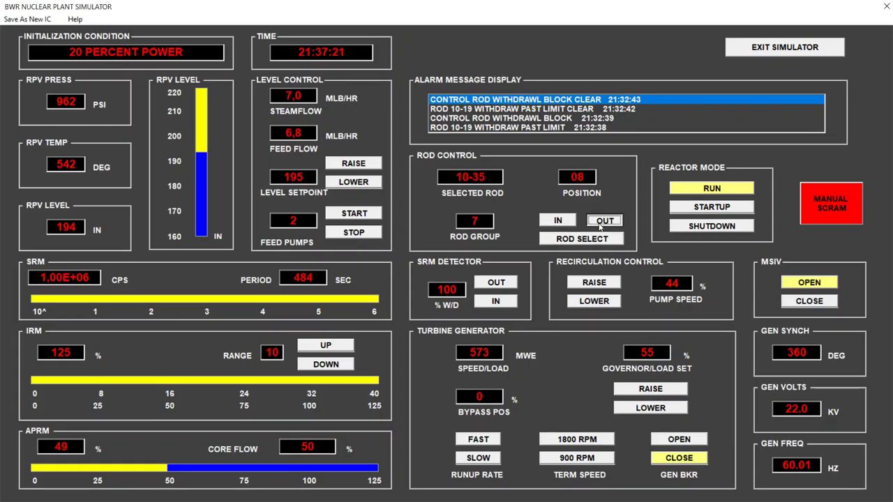
click(599, 225)
click(599, 225)
click(600, 225)
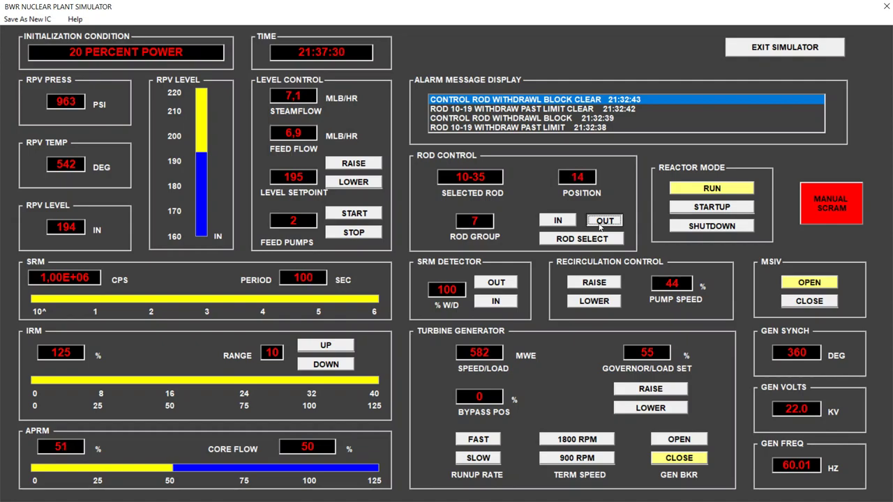
click(600, 225)
Select the next rod in the withdrawal sequence, 18-27, and withdraw it to position 16
click(576, 241)
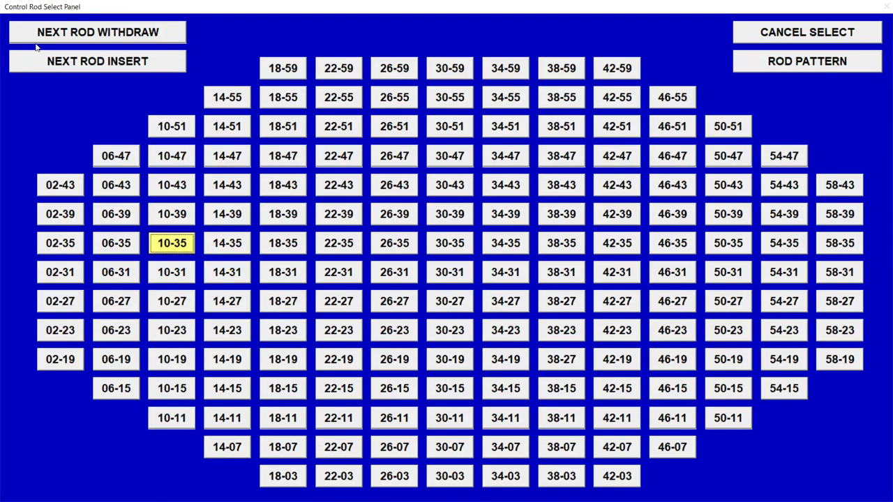
click(48, 43)
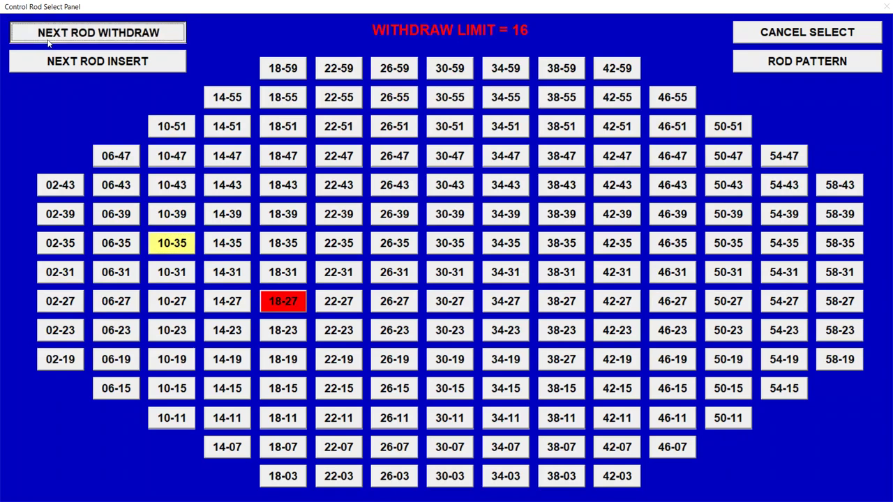
click(291, 307)
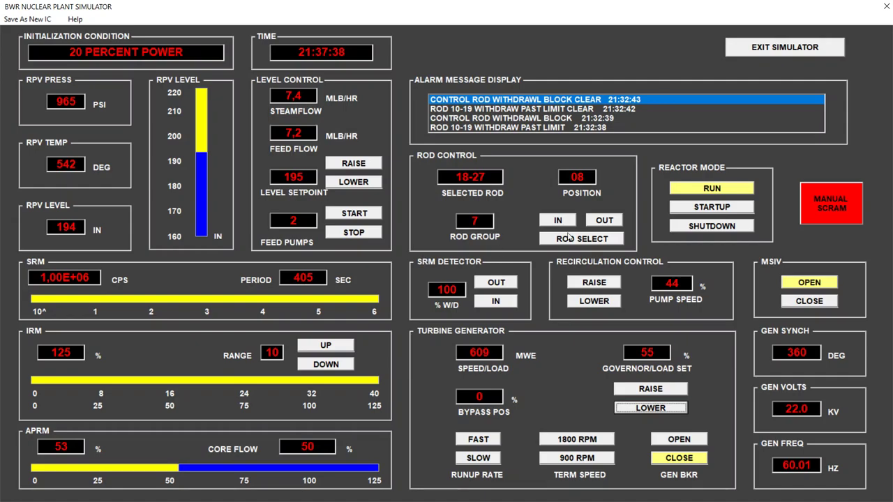
click(599, 222)
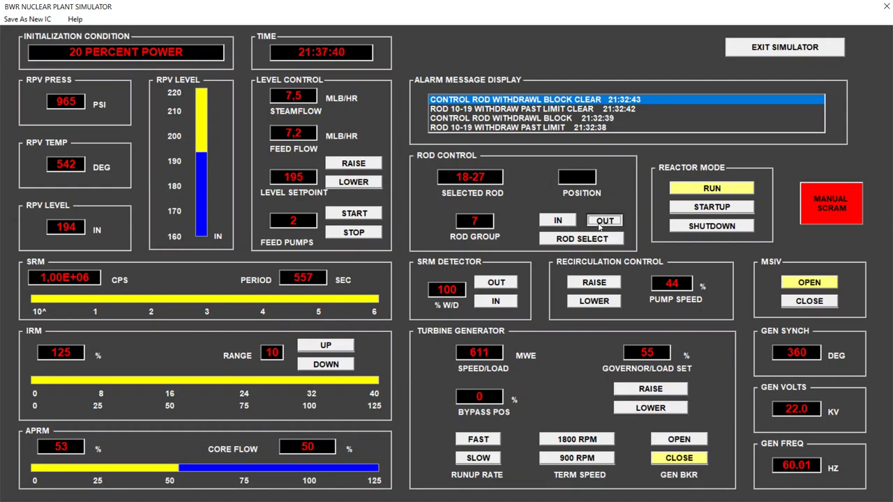
click(600, 222)
click(601, 221)
click(598, 222)
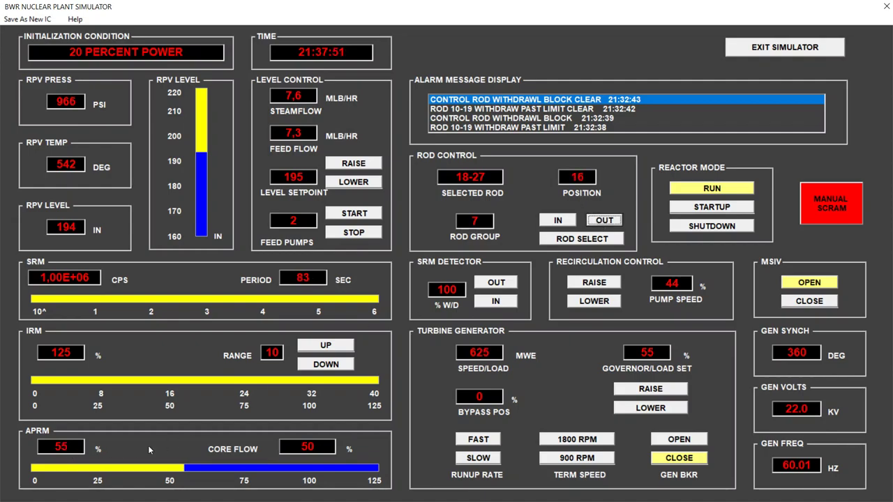
Raise the turbine generator's governor/load set to 105%
click(657, 390)
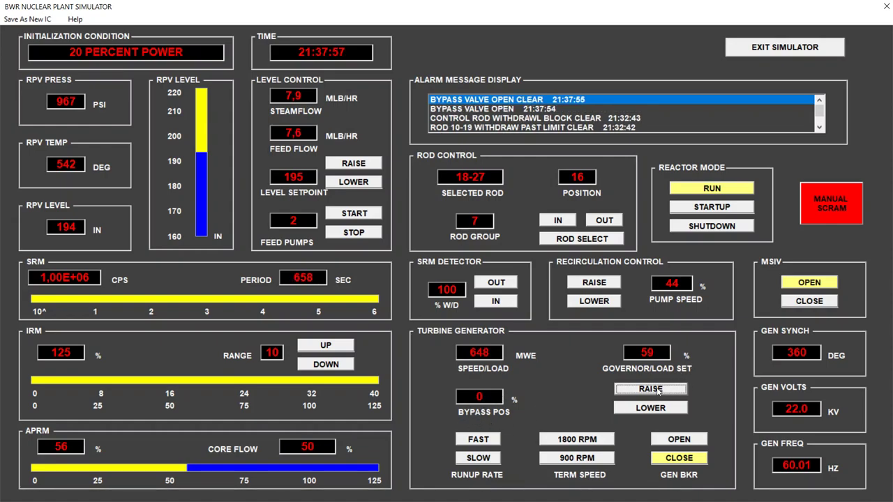
click(656, 391)
click(657, 392)
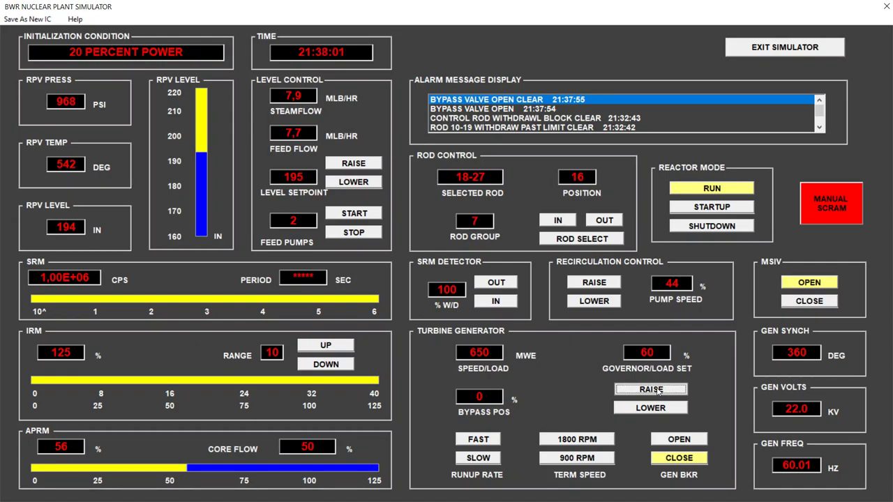
click(657, 391)
click(658, 391)
click(657, 391)
click(657, 391)
click(657, 391)
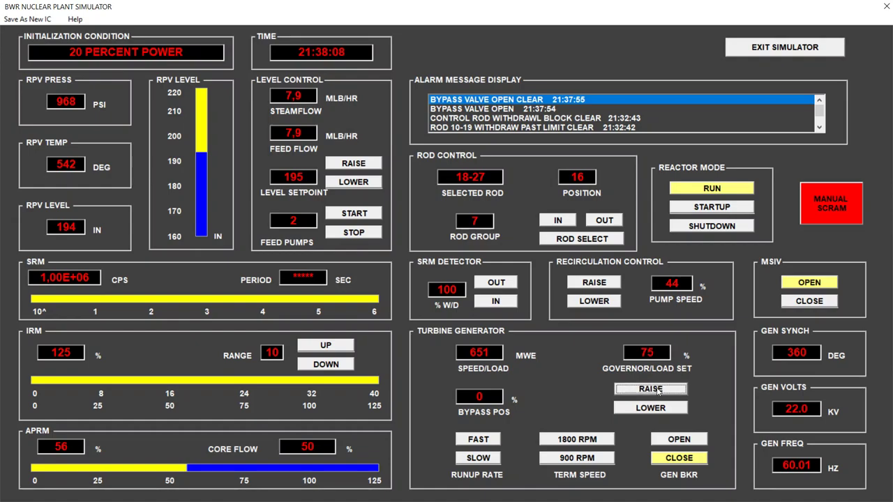
click(657, 392)
click(658, 391)
click(658, 391)
click(658, 391)
click(658, 391)
click(658, 391)
click(657, 392)
click(658, 391)
click(658, 391)
click(657, 391)
click(657, 391)
click(657, 391)
Raise the recirculation pump speed to 88%, trimming it slightly down to bring core flow to 100%
click(594, 284)
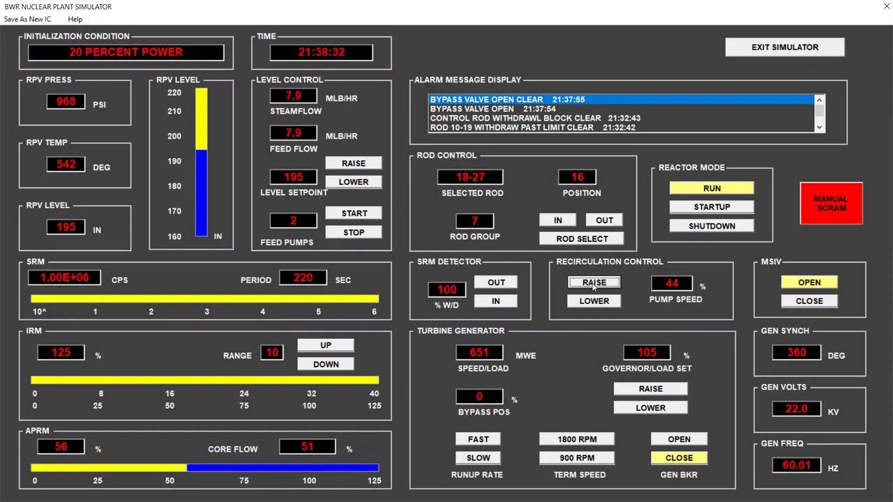
click(594, 284)
click(594, 283)
click(594, 284)
click(593, 284)
click(593, 284)
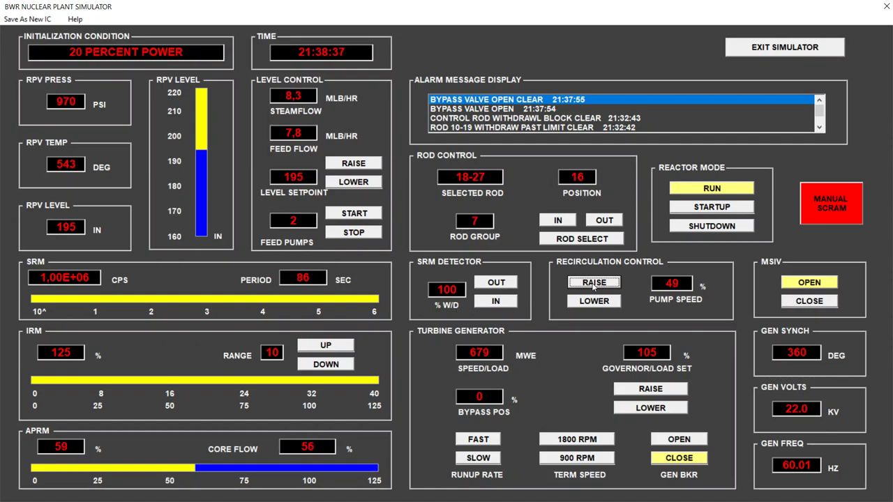
click(594, 284)
click(594, 283)
click(593, 284)
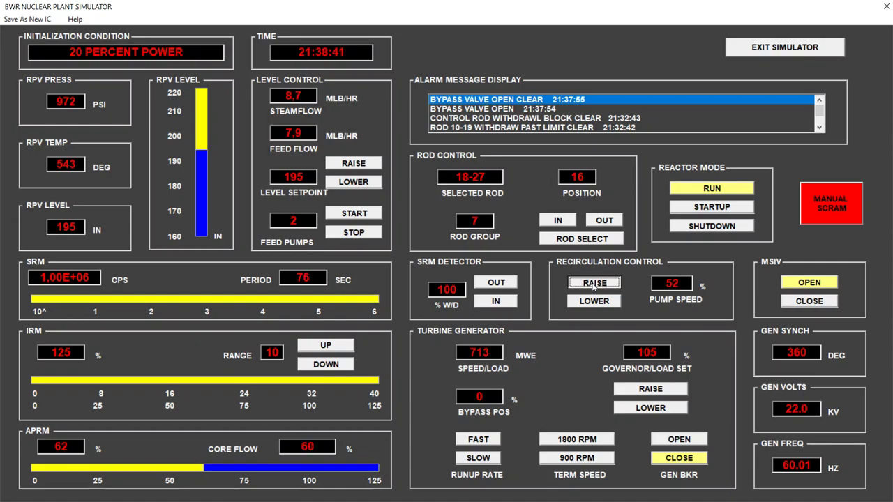
click(594, 284)
click(594, 284)
click(594, 284)
click(593, 284)
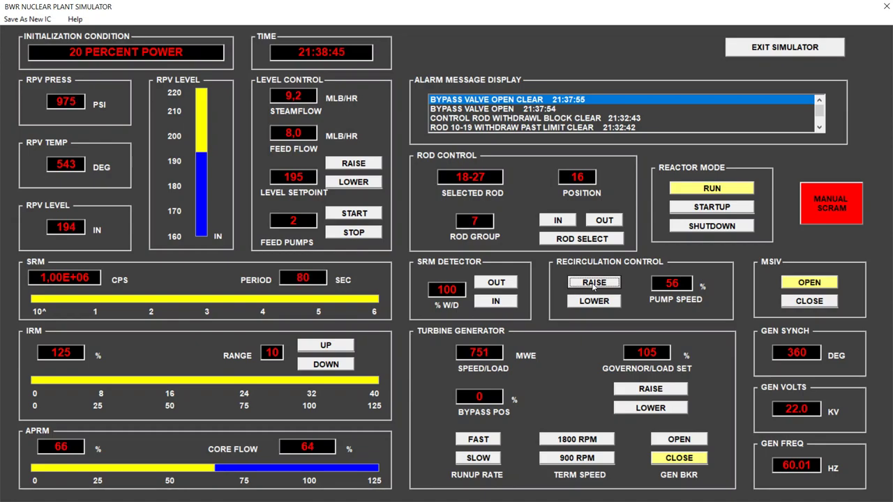
click(594, 283)
click(594, 284)
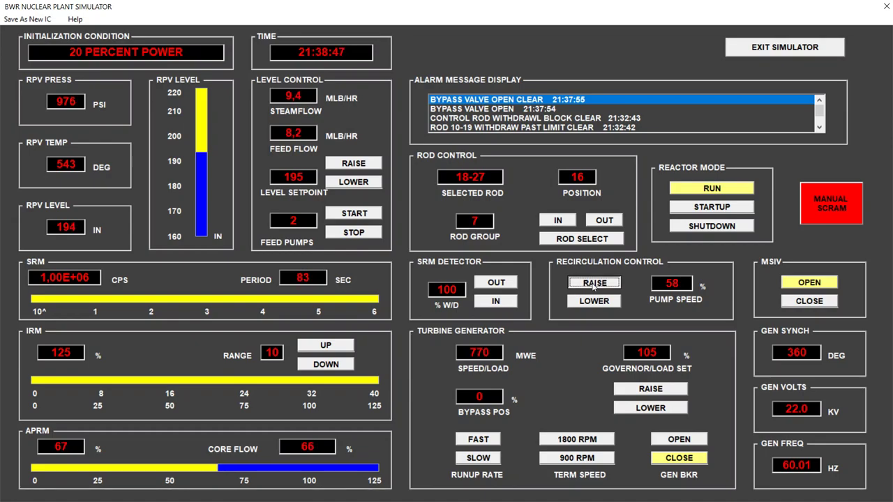
click(594, 283)
click(594, 283)
click(594, 284)
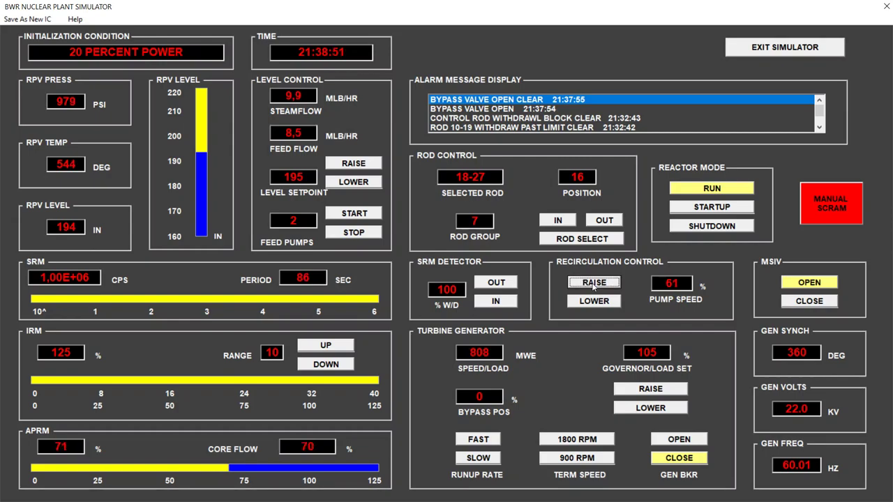
click(594, 284)
click(594, 284)
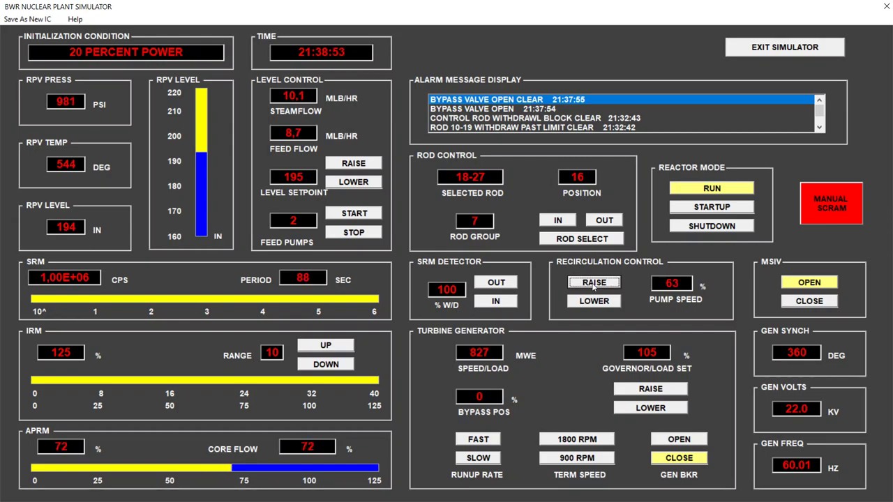
click(595, 283)
click(594, 284)
click(594, 284)
click(595, 284)
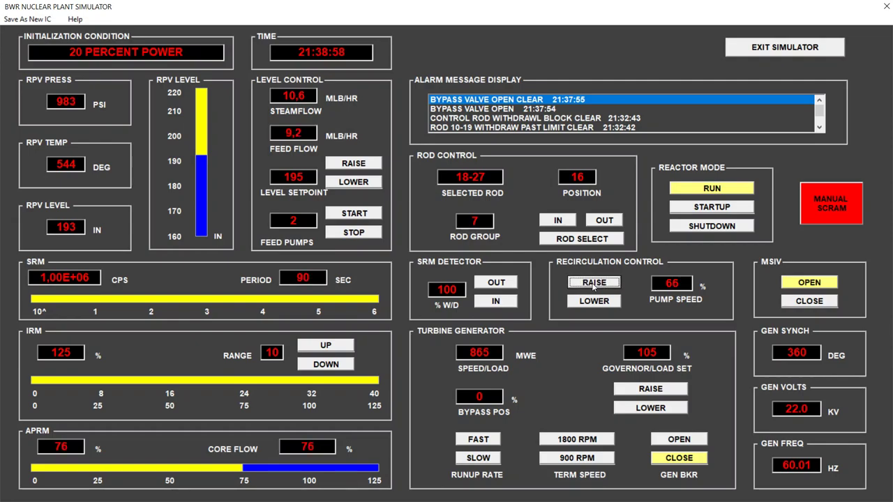
click(594, 284)
click(594, 284)
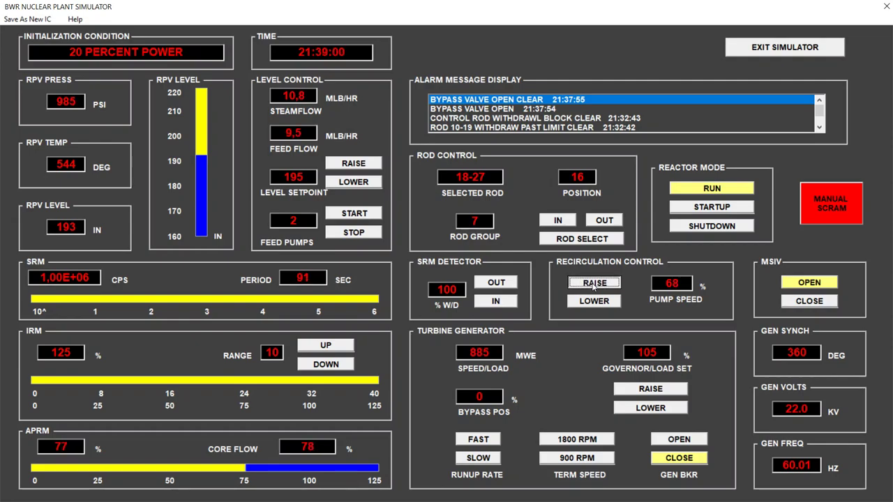
click(594, 284)
click(594, 284)
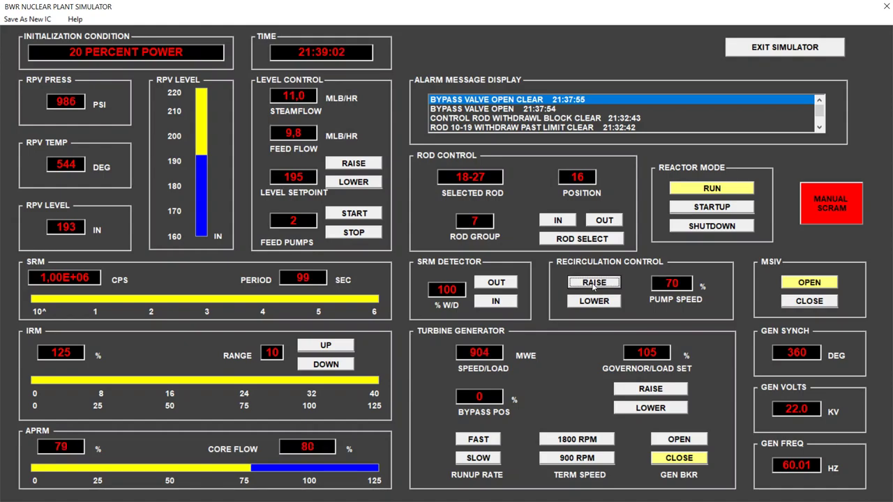
click(594, 284)
click(595, 284)
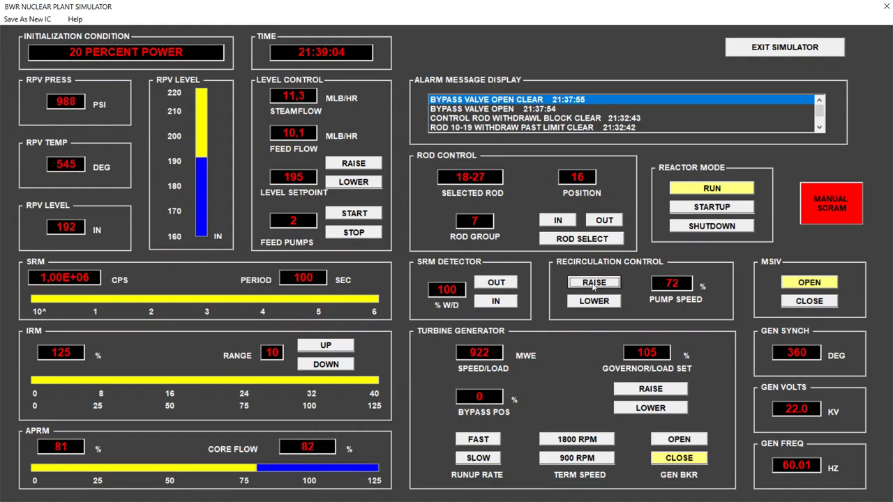
click(594, 284)
click(594, 284)
click(594, 283)
click(595, 284)
click(594, 284)
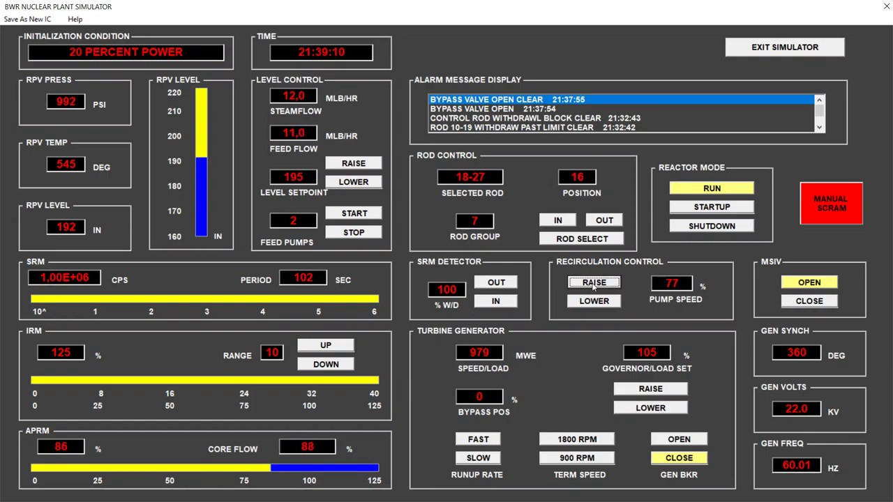
click(594, 284)
click(594, 284)
click(594, 284)
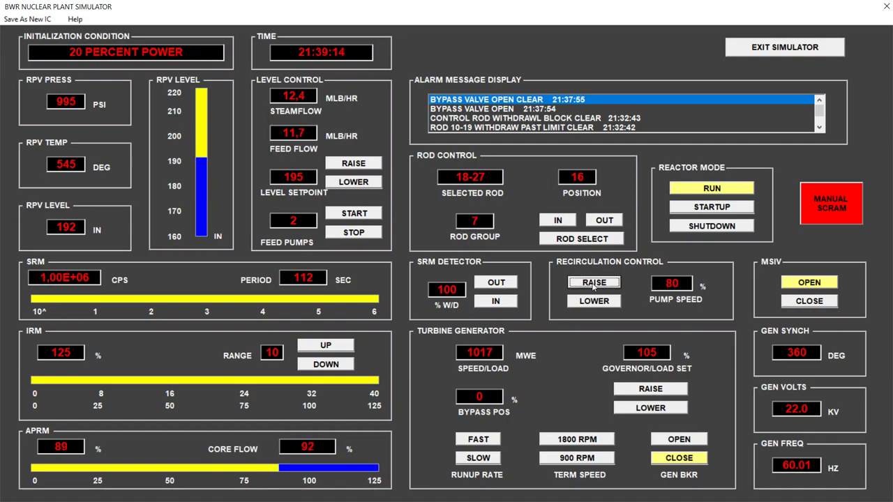
click(594, 284)
click(595, 284)
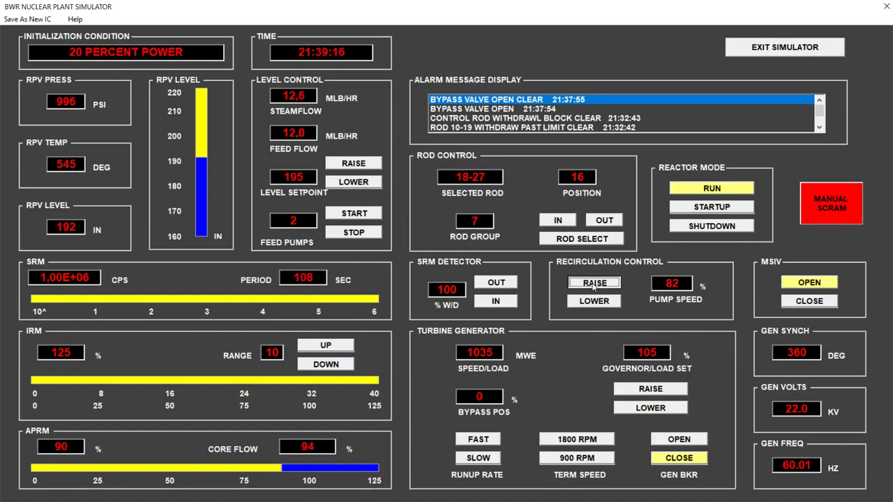
click(594, 286)
click(593, 285)
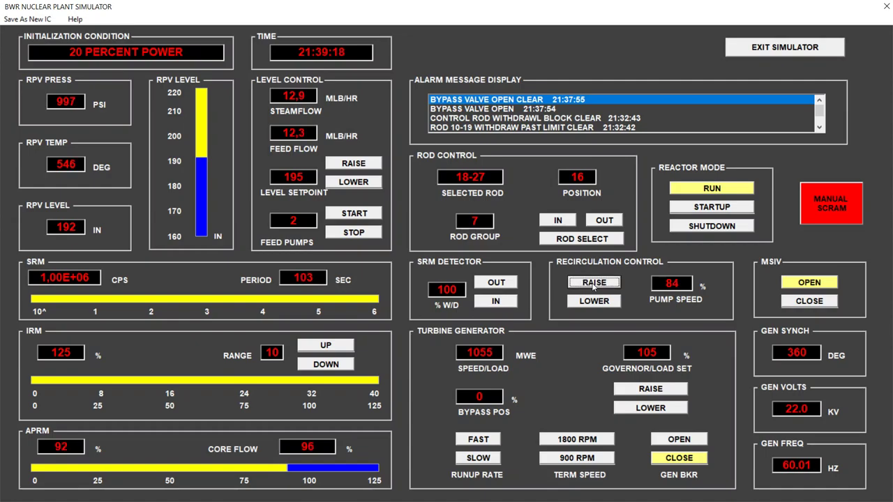
click(593, 286)
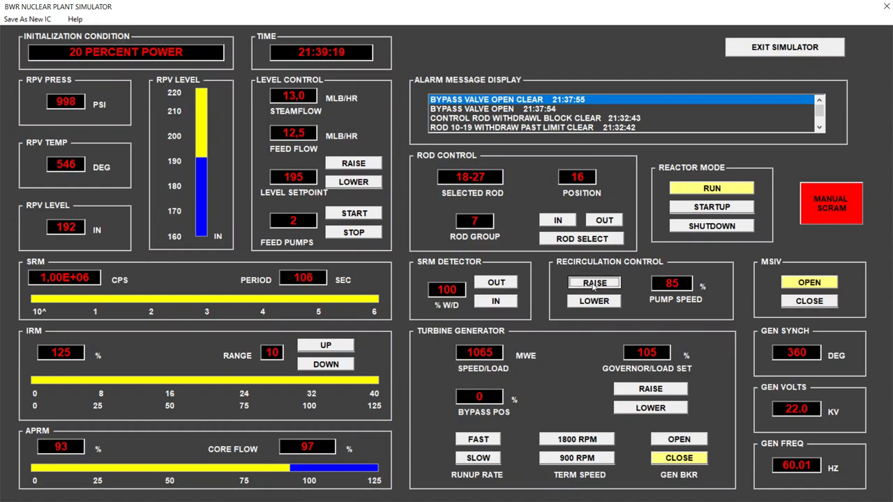
click(594, 286)
click(593, 285)
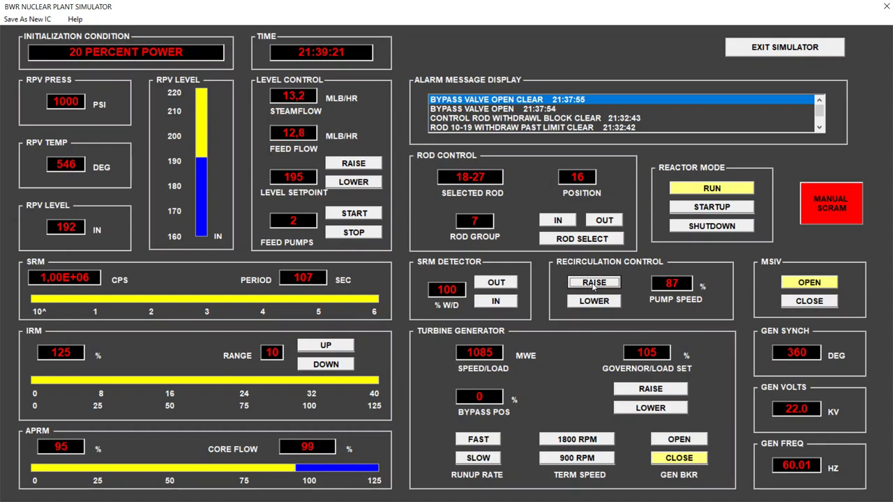
click(594, 286)
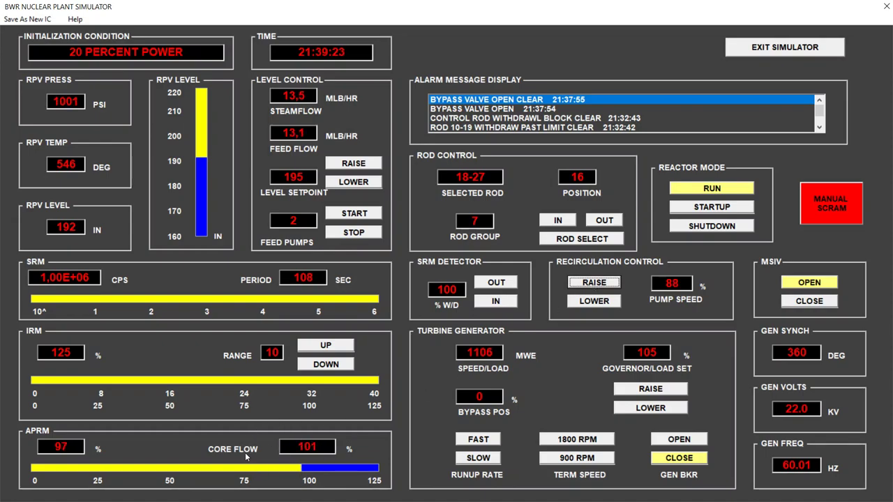
click(595, 303)
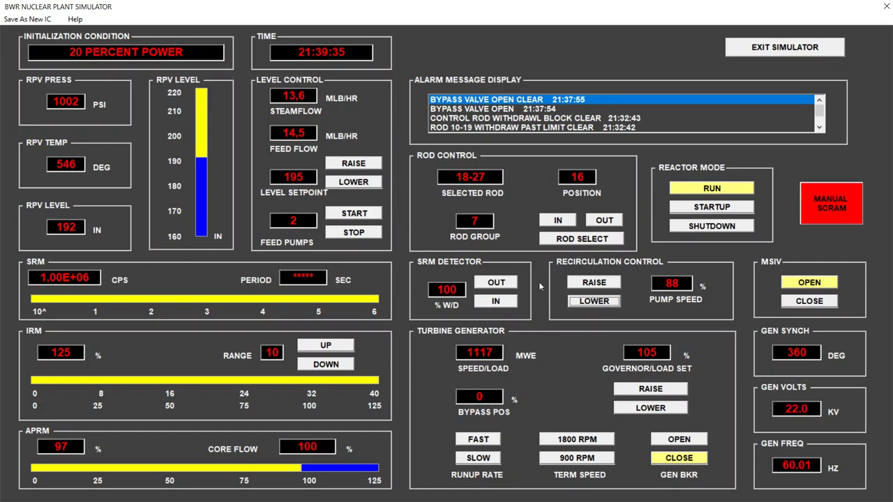
Select the next rod in the withdrawal sequence, 26-19, and withdraw it to position 16
click(595, 241)
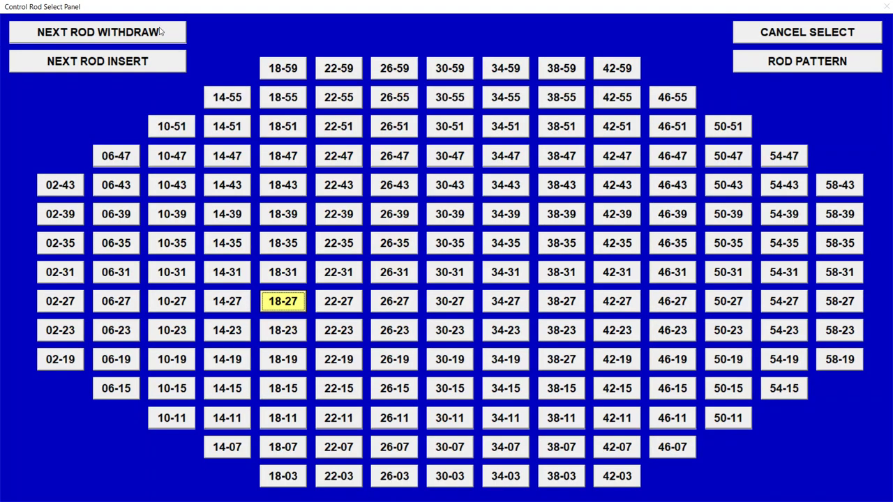
click(159, 34)
click(391, 357)
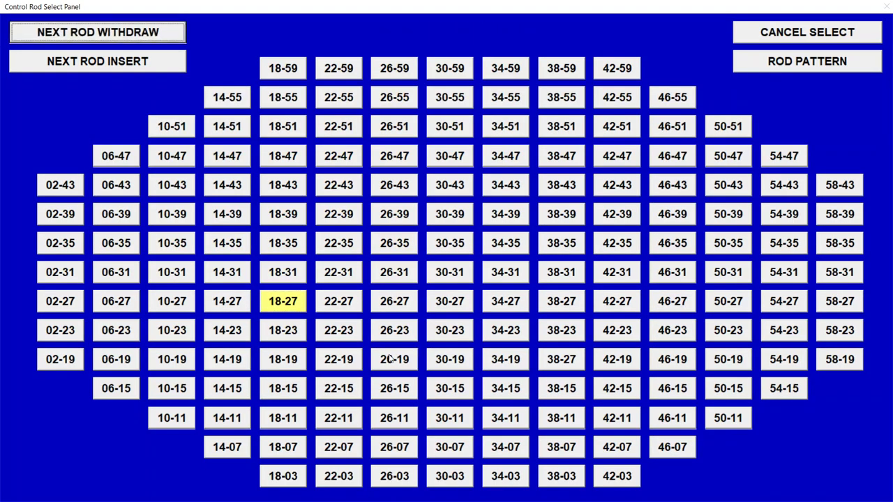
click(390, 359)
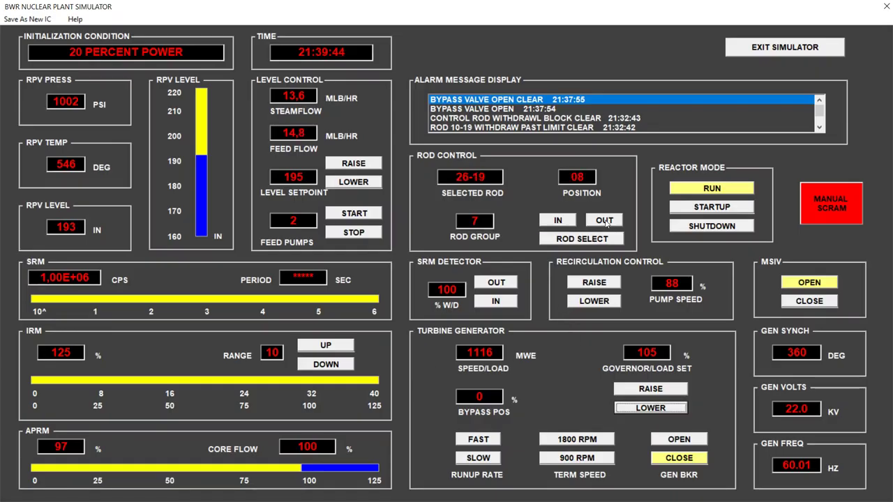
click(604, 221)
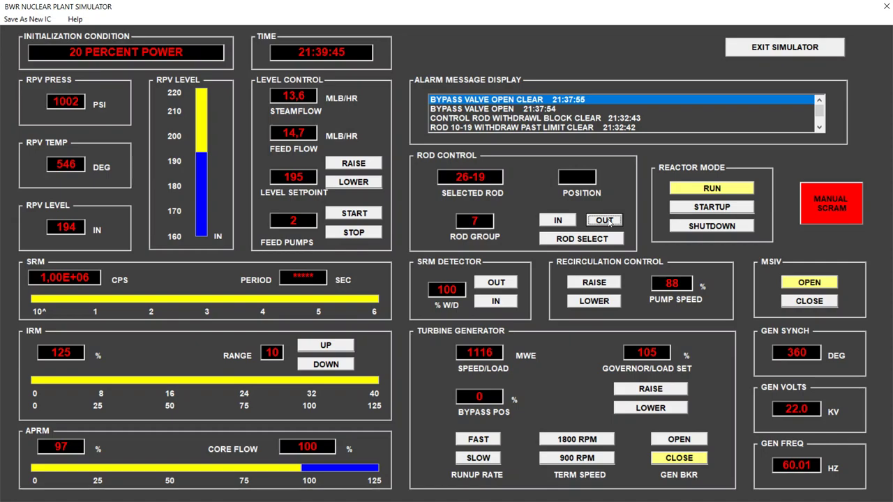
click(605, 220)
click(608, 222)
click(604, 221)
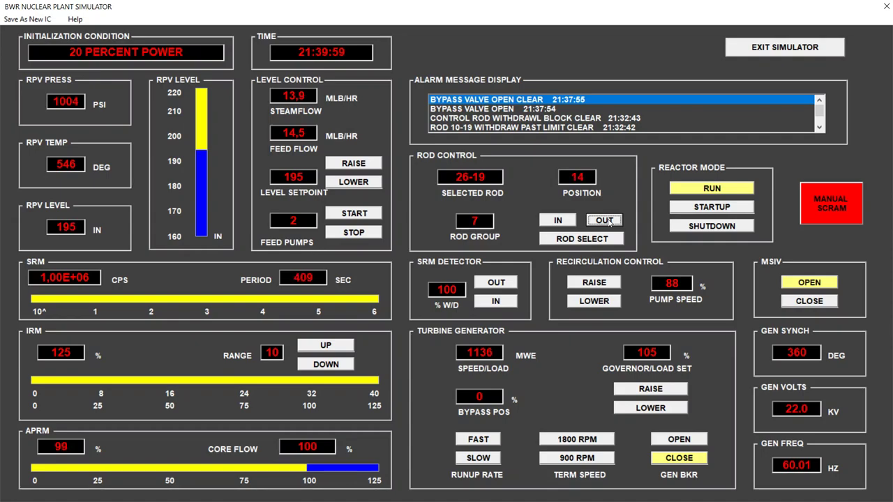
click(605, 220)
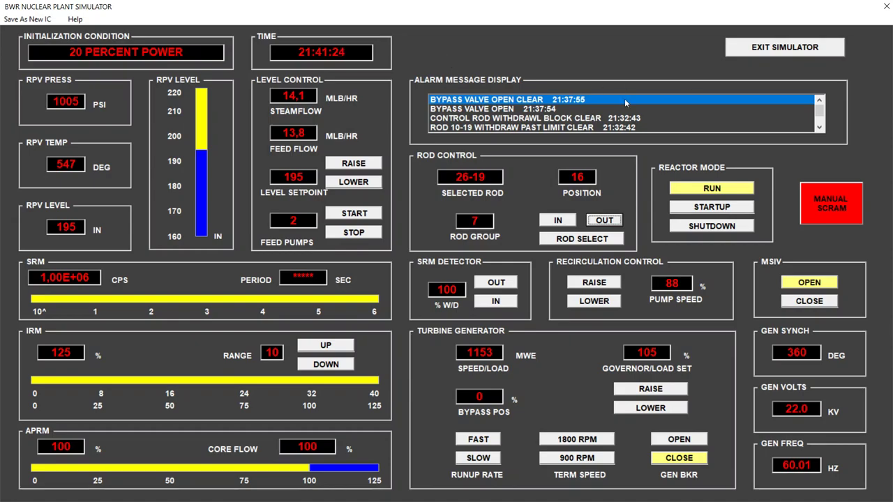
Exit the running plant simulation and close the BWR simulator completely
click(763, 47)
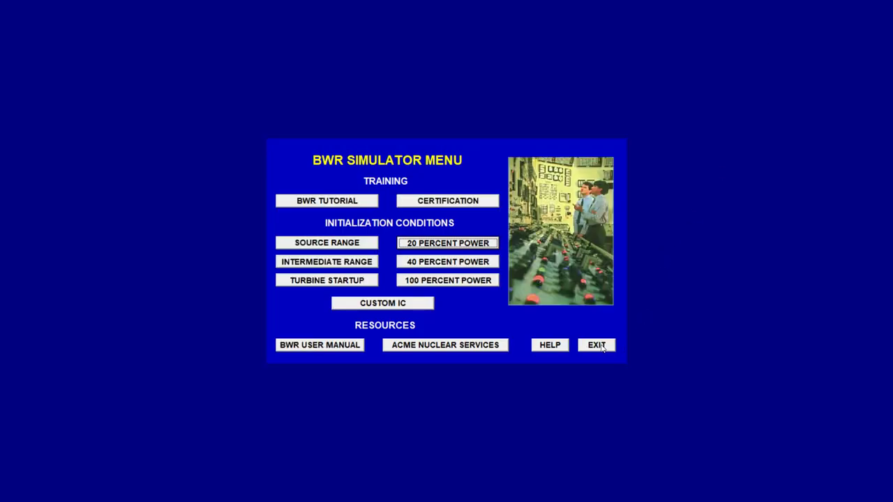
click(602, 347)
click(577, 334)
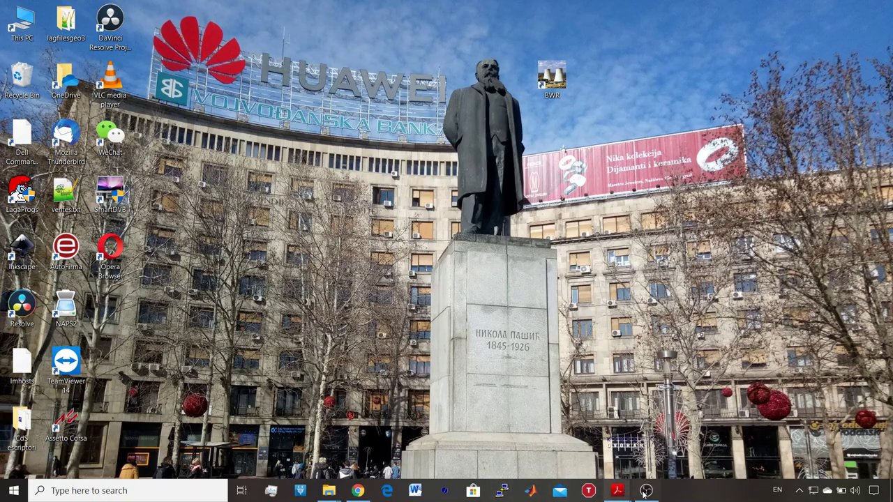